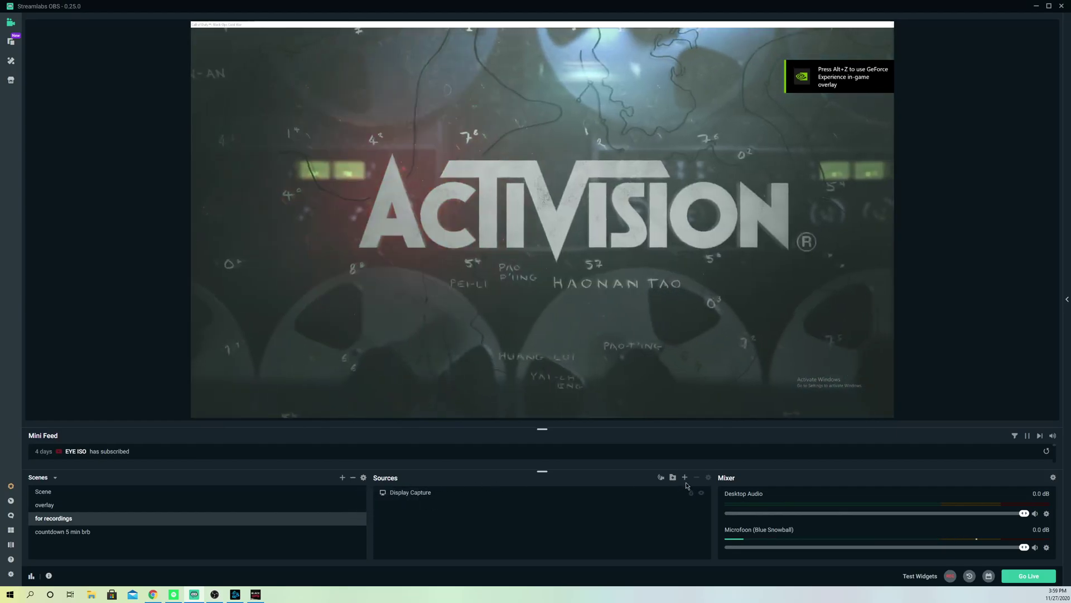
- Start adding a Display Capture source from the Sources panel, reaching the existing-source choice
{"action": "left_click", "coordinate": [684, 477]}
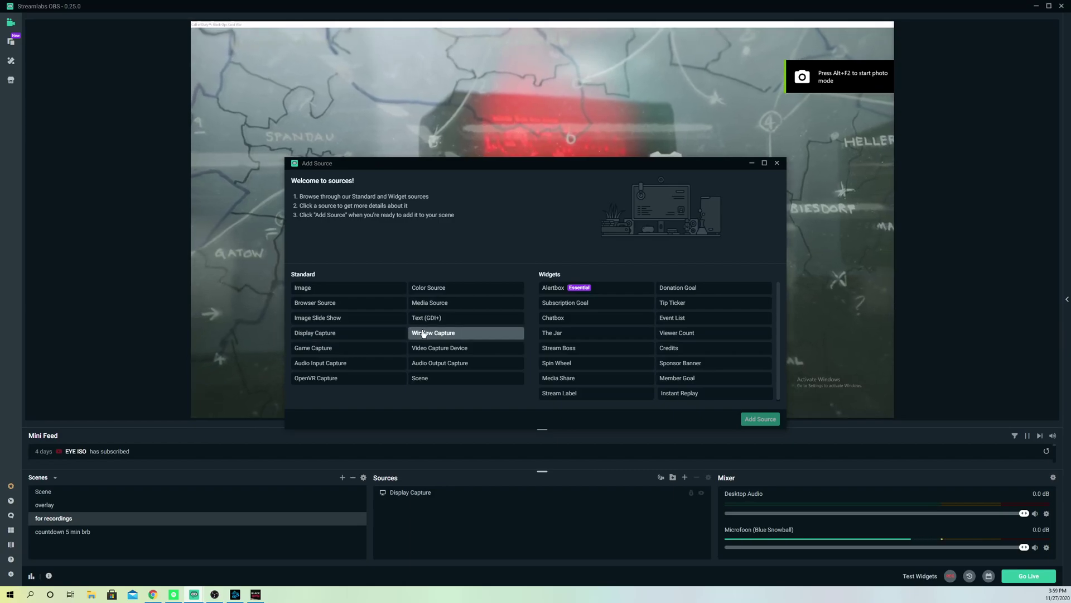
{"action": "left_click", "coordinate": [452, 351]}
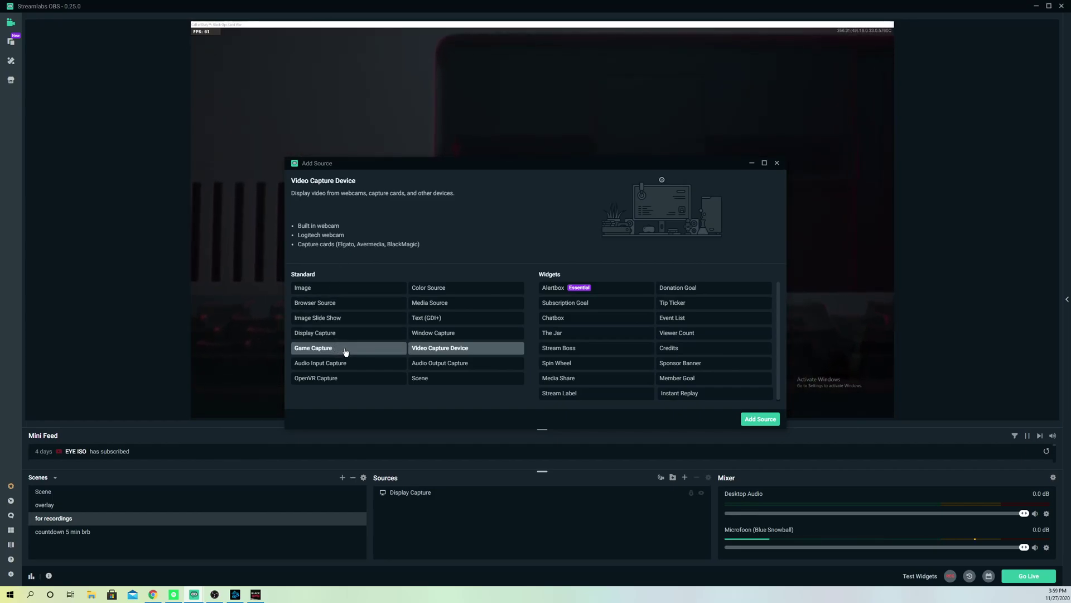
{"action": "left_click", "coordinate": [340, 333]}
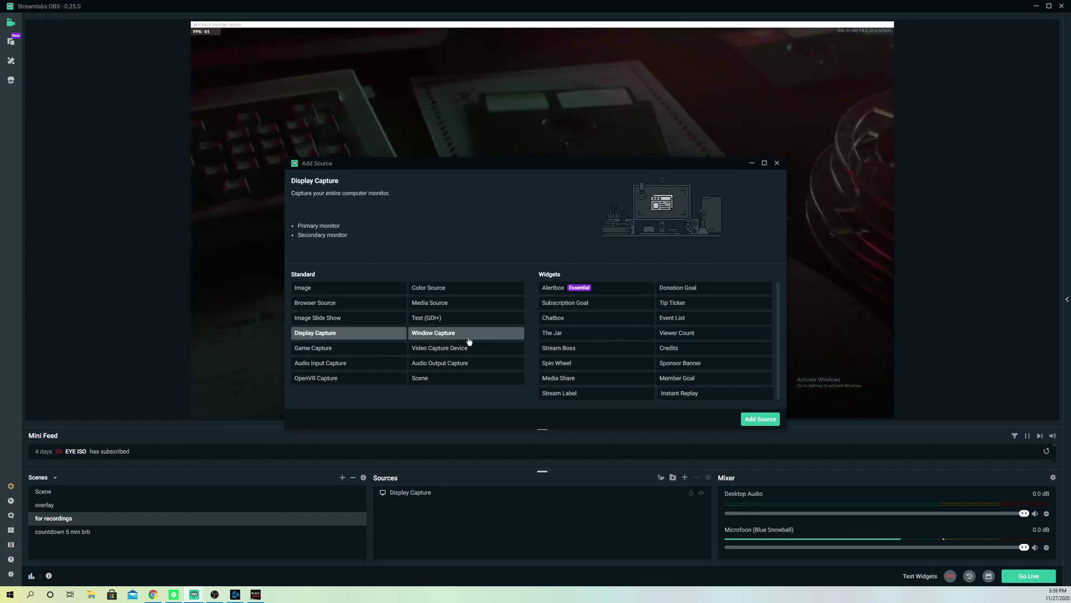
{"action": "left_click", "coordinate": [753, 419]}
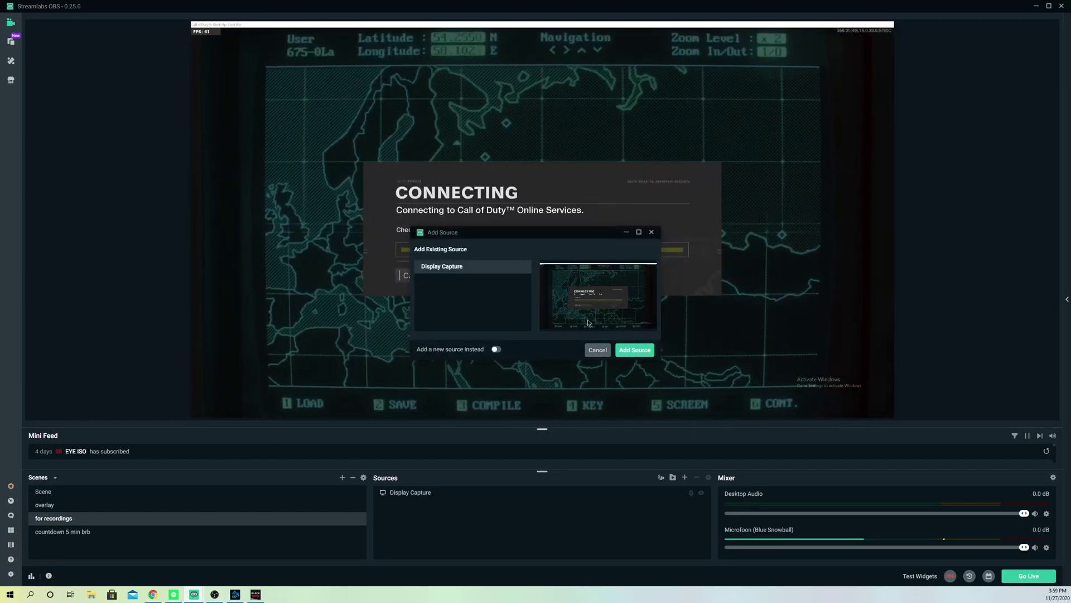
- Add the existing Display Capture as a duplicate, then remove the duplicate and confirm
{"action": "left_click", "coordinate": [635, 350]}
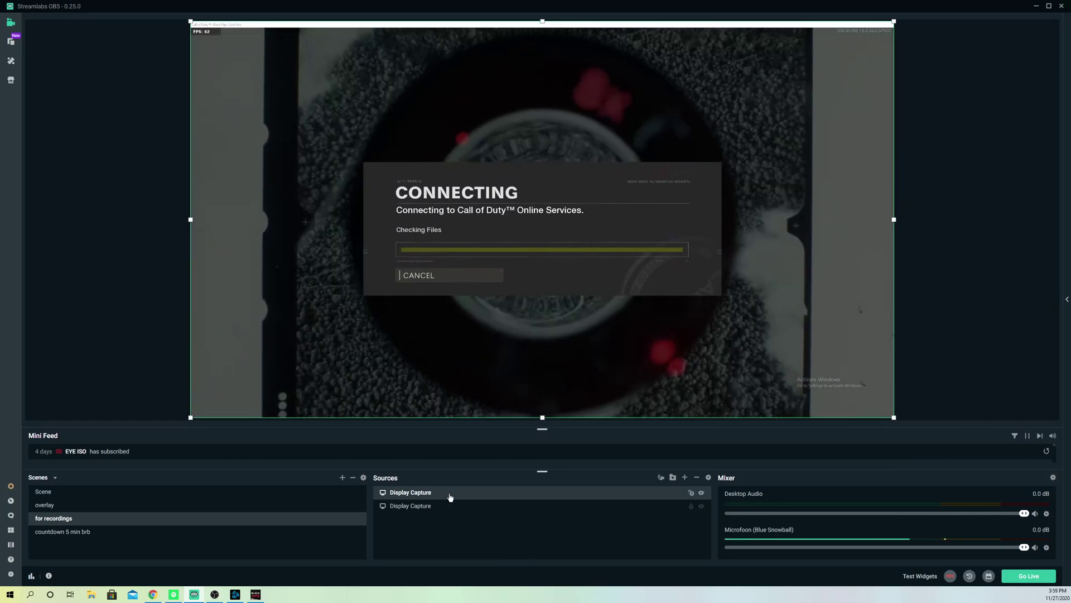
{"action": "right_click", "coordinate": [447, 494]}
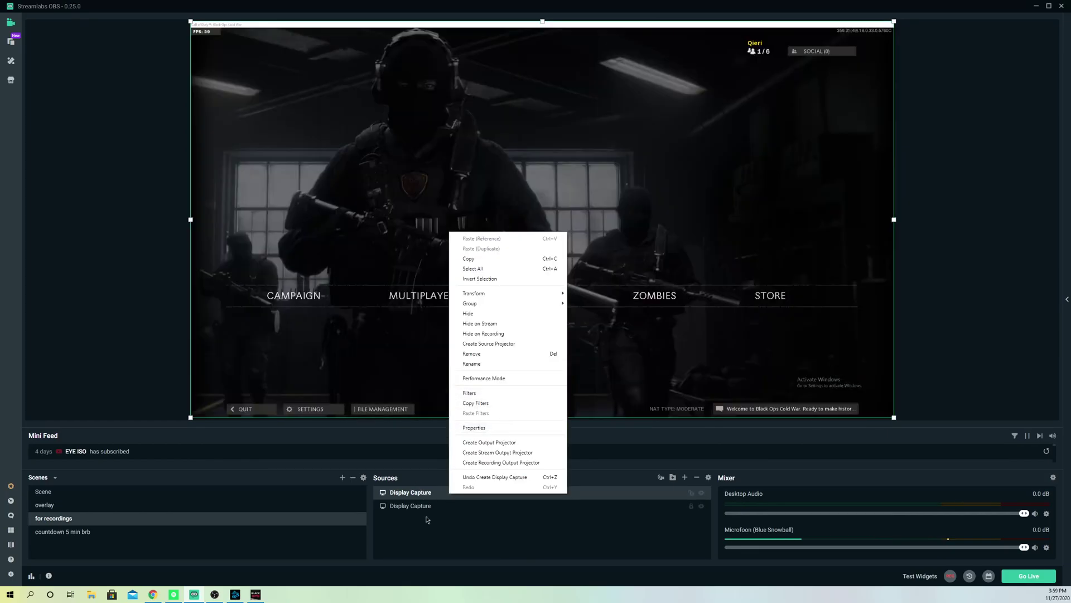
{"action": "left_click", "coordinate": [457, 526]}
{"action": "right_click", "coordinate": [421, 493]}
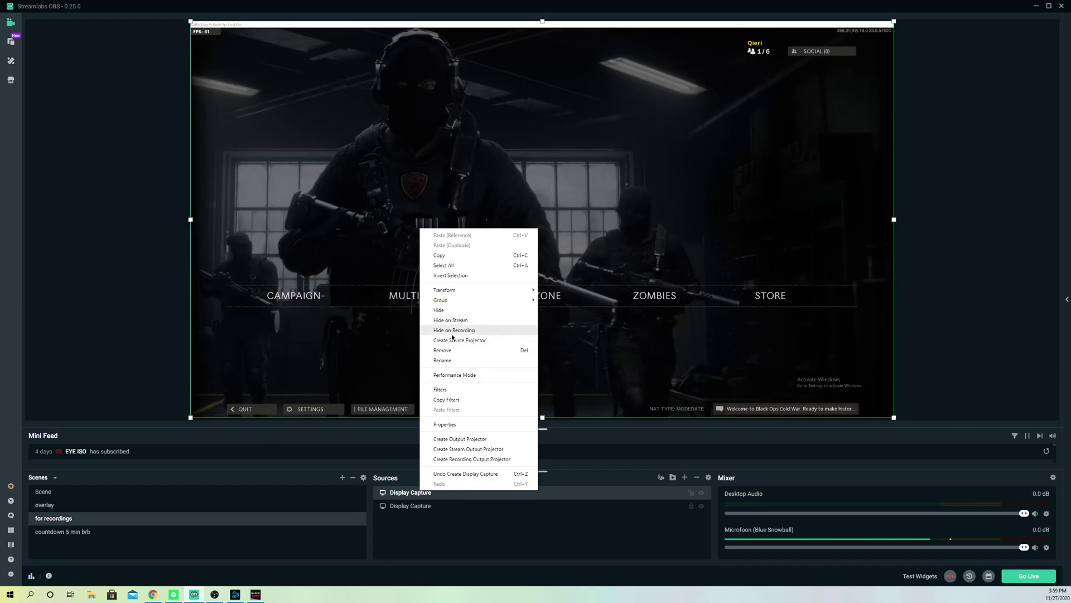
{"action": "left_click", "coordinate": [456, 352]}
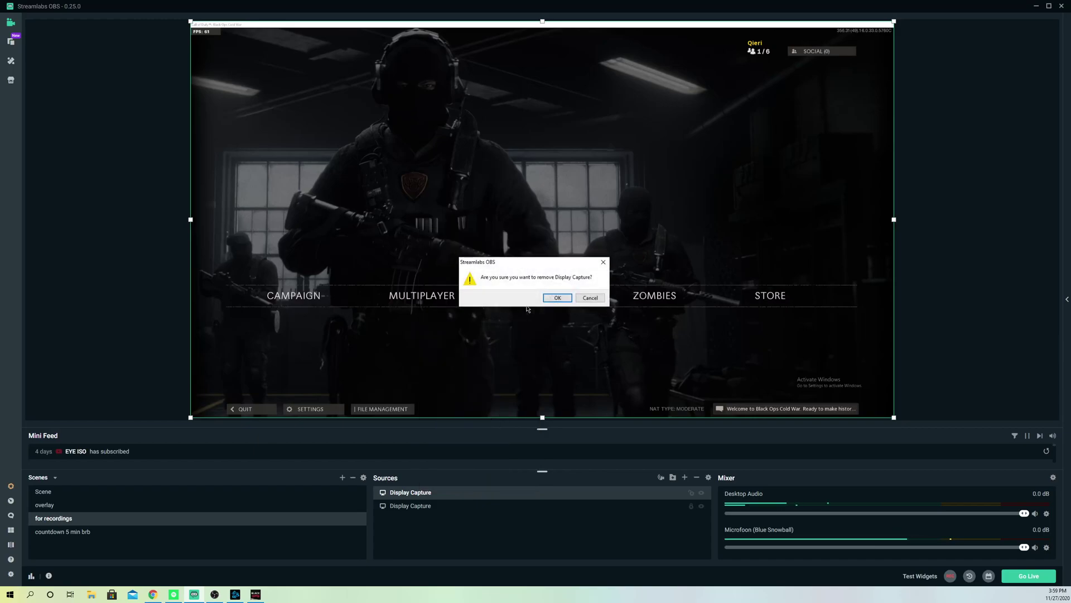
{"action": "left_click", "coordinate": [556, 299]}
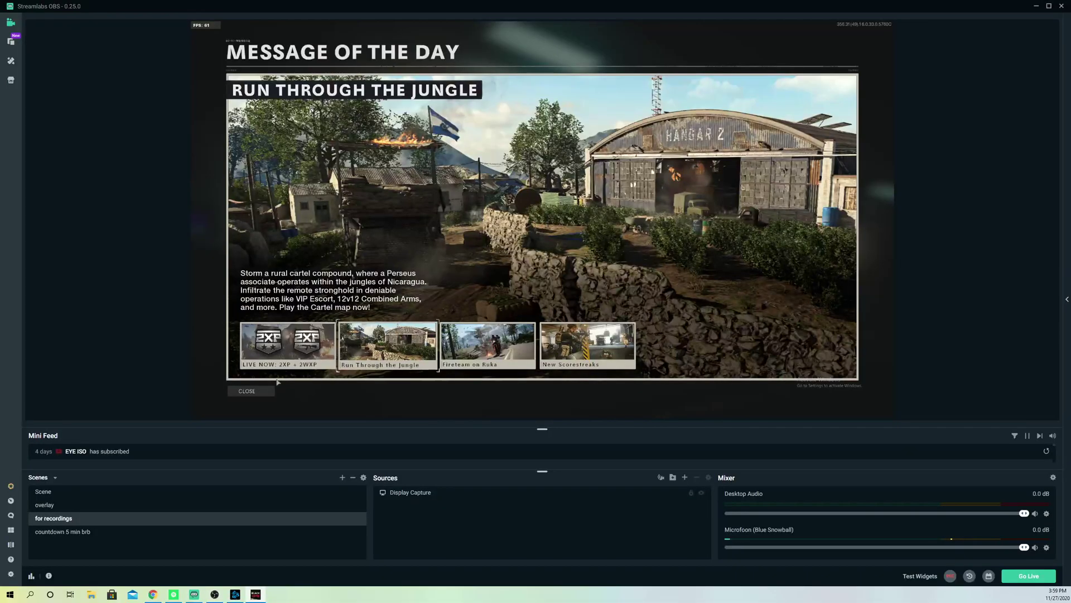
- Dismiss the game's message of the day and set Graphics Display Mode to Windowed
{"action": "left_click", "coordinate": [250, 392]}
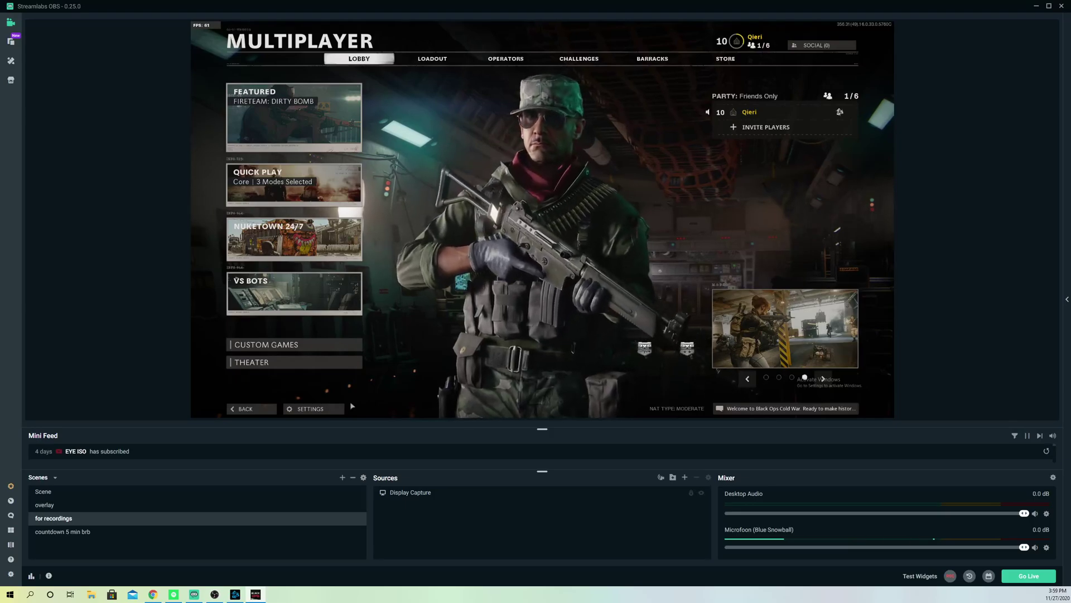
{"action": "left_click", "coordinate": [312, 409]}
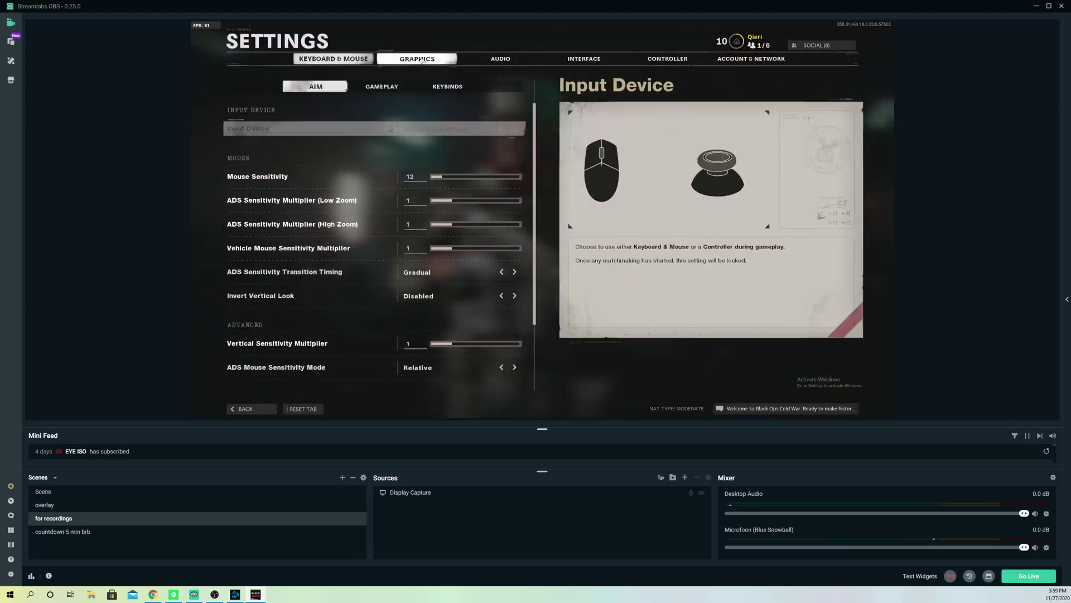
{"action": "left_click", "coordinate": [423, 60]}
{"action": "left_click", "coordinate": [447, 106]}
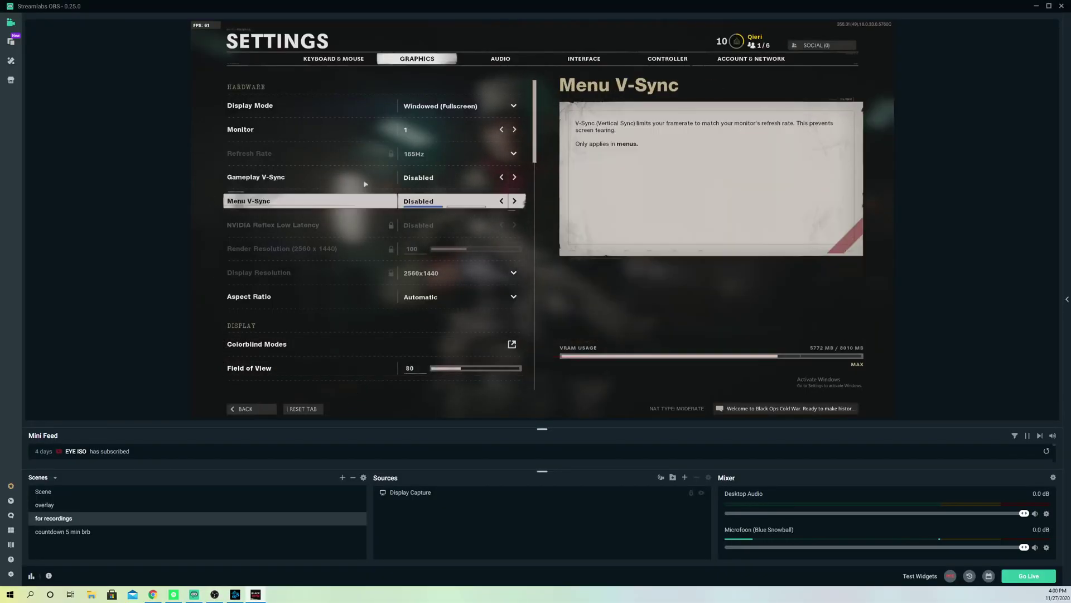
{"action": "left_click", "coordinate": [436, 109]}
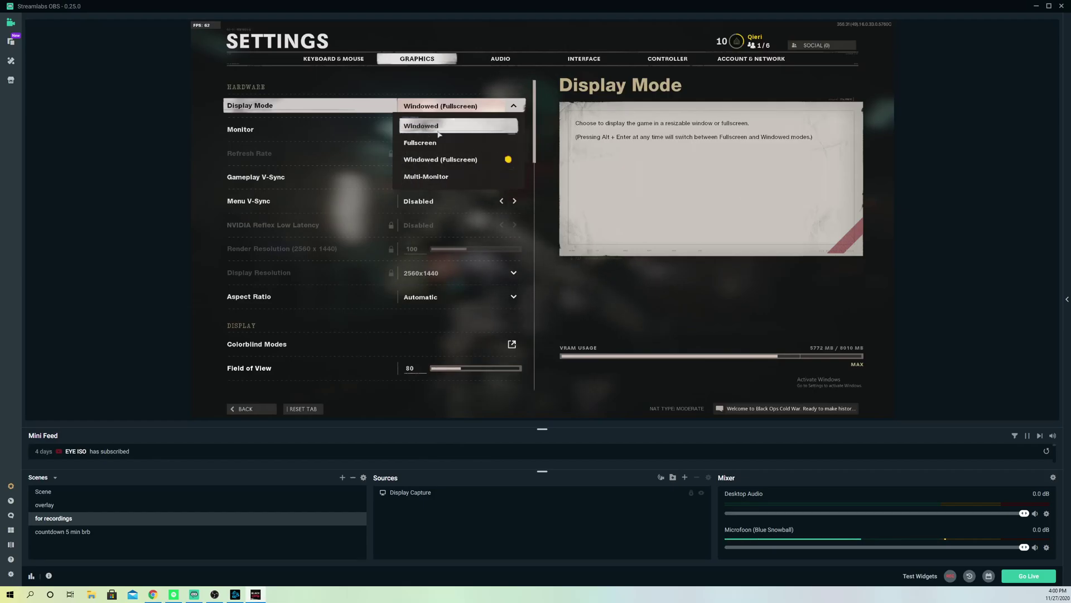
{"action": "left_click", "coordinate": [439, 126]}
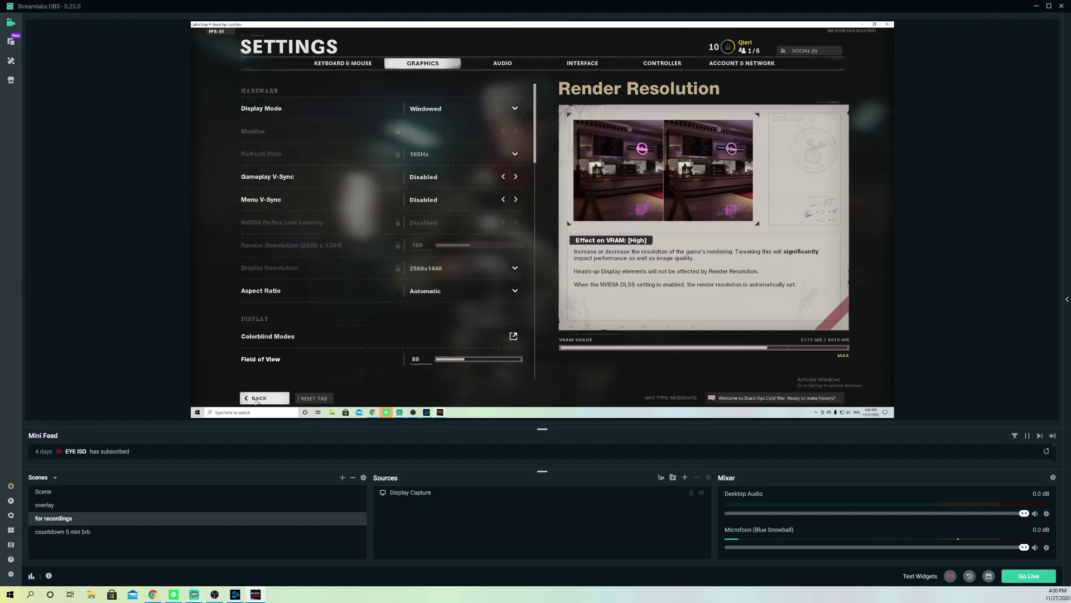
- Browse the game's Audio, Interface and Controller settings, then return to the lobby and queue Nuketown 24/7
{"action": "left_click", "coordinate": [493, 64]}
{"action": "left_click", "coordinate": [582, 64]}
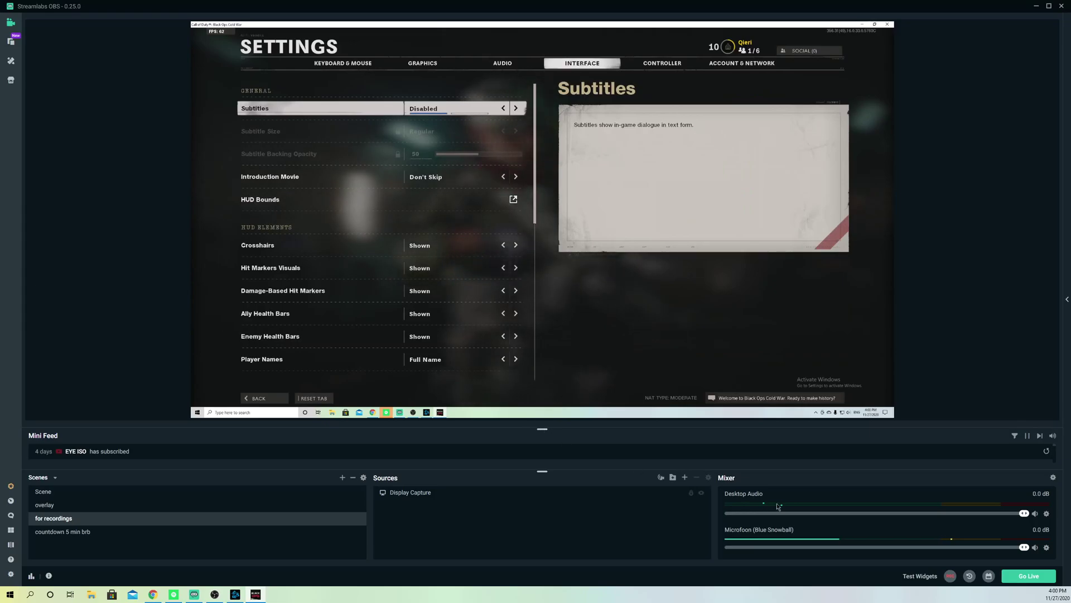
{"action": "left_click", "coordinate": [661, 64]}
{"action": "left_click", "coordinate": [502, 63]}
{"action": "left_click", "coordinate": [422, 63]}
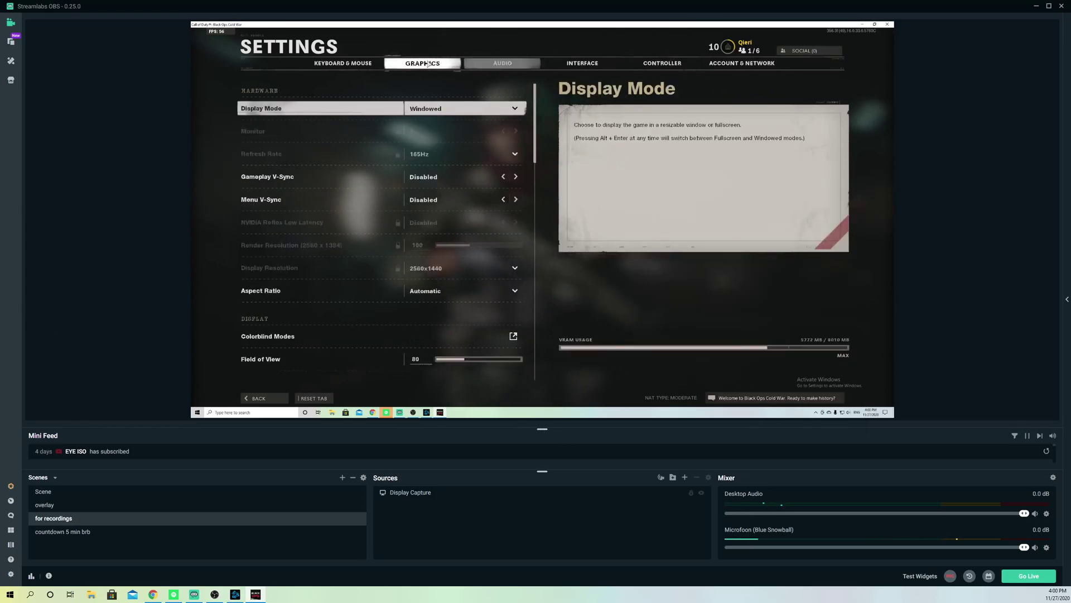
{"action": "left_click", "coordinate": [343, 63]}
{"action": "left_click", "coordinate": [256, 397]}
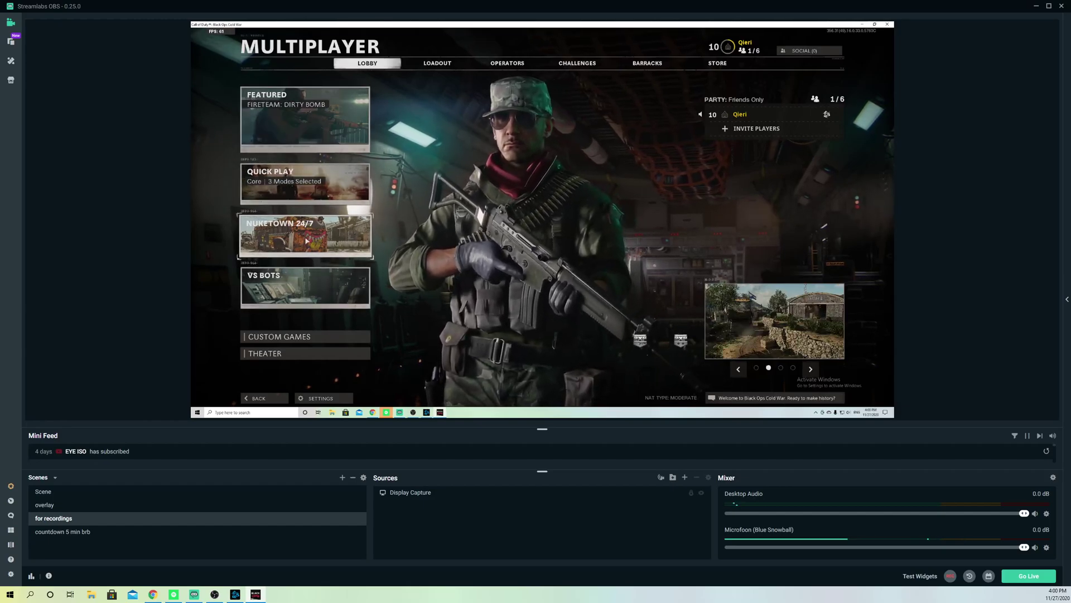
{"action": "left_click", "coordinate": [322, 223]}
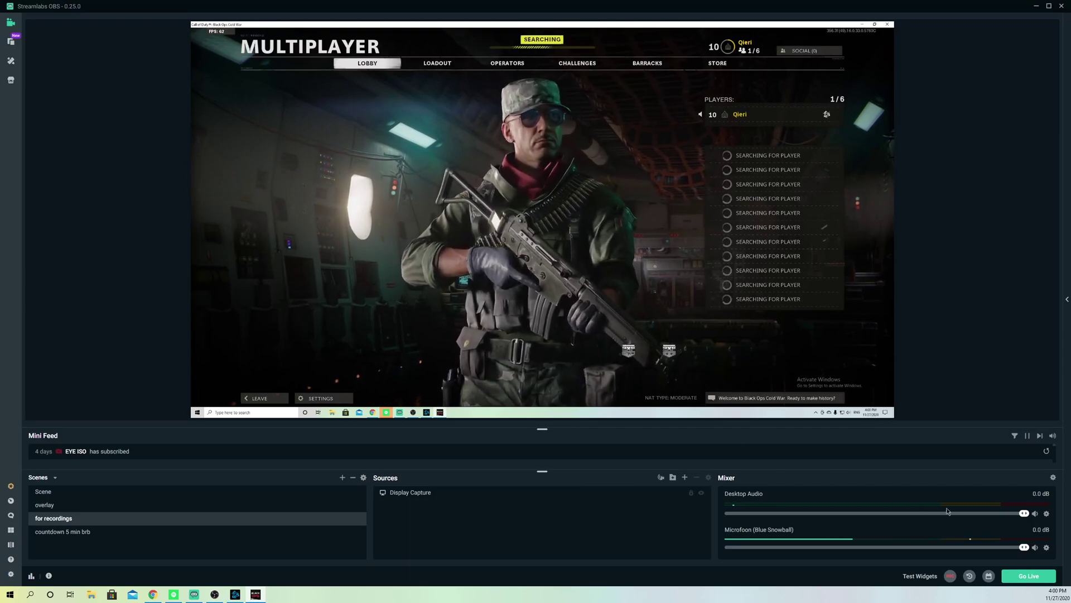
{"action": "left_click", "coordinate": [1054, 478]}
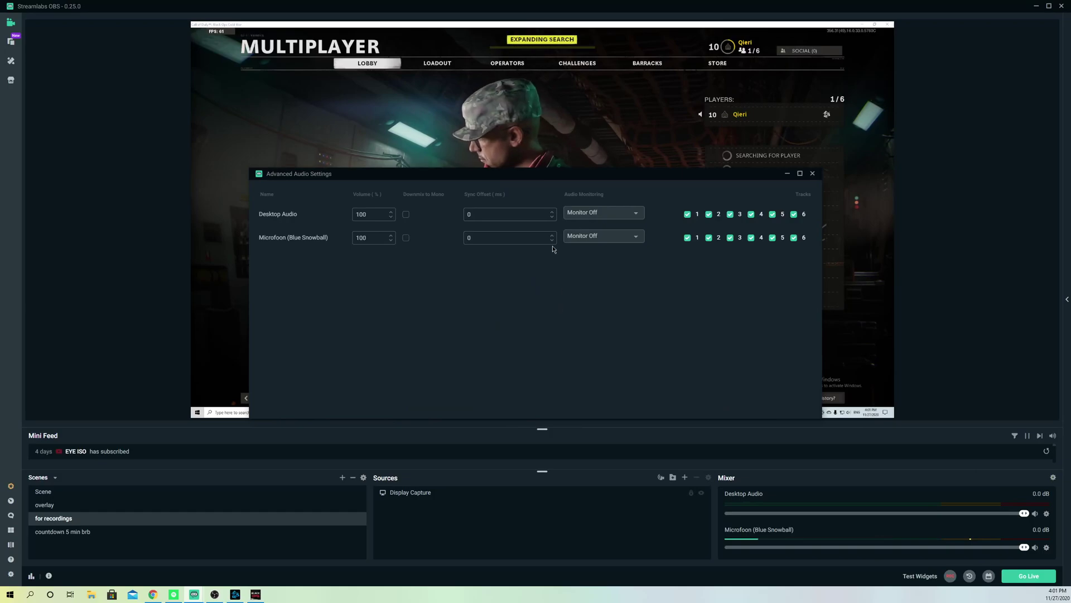
{"action": "left_click", "coordinate": [590, 218]}
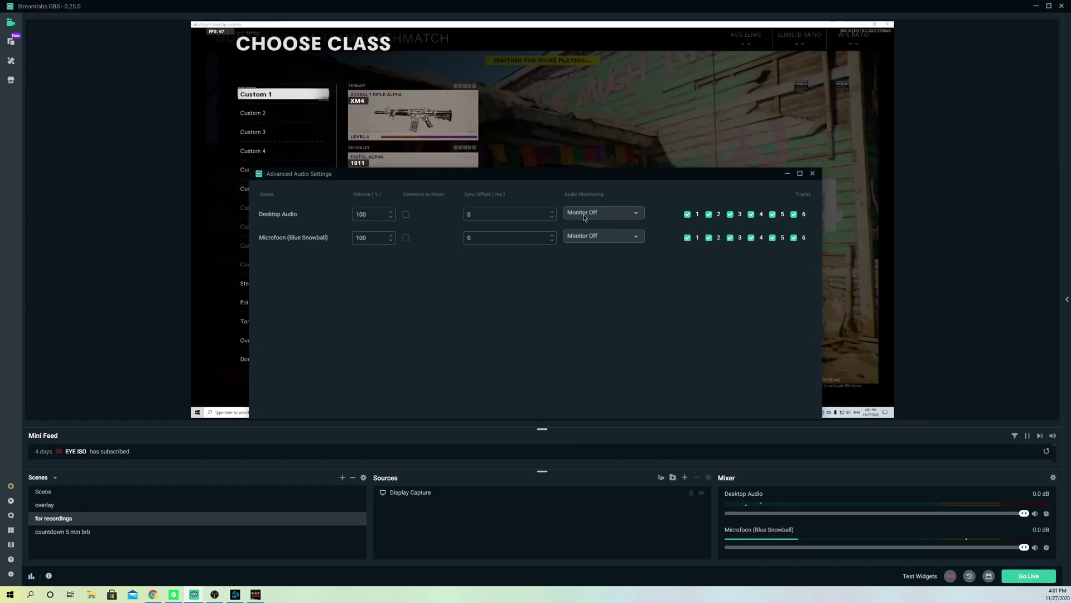
{"action": "left_click", "coordinate": [568, 215]}
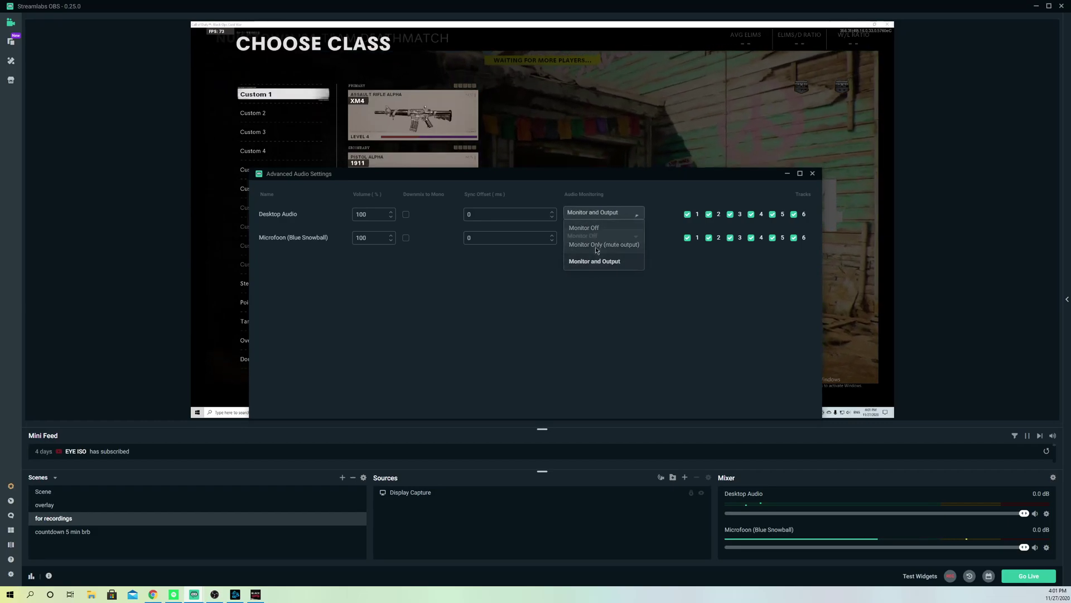
{"action": "left_click", "coordinate": [595, 246]}
{"action": "left_click", "coordinate": [591, 214]}
{"action": "left_click", "coordinate": [588, 228]}
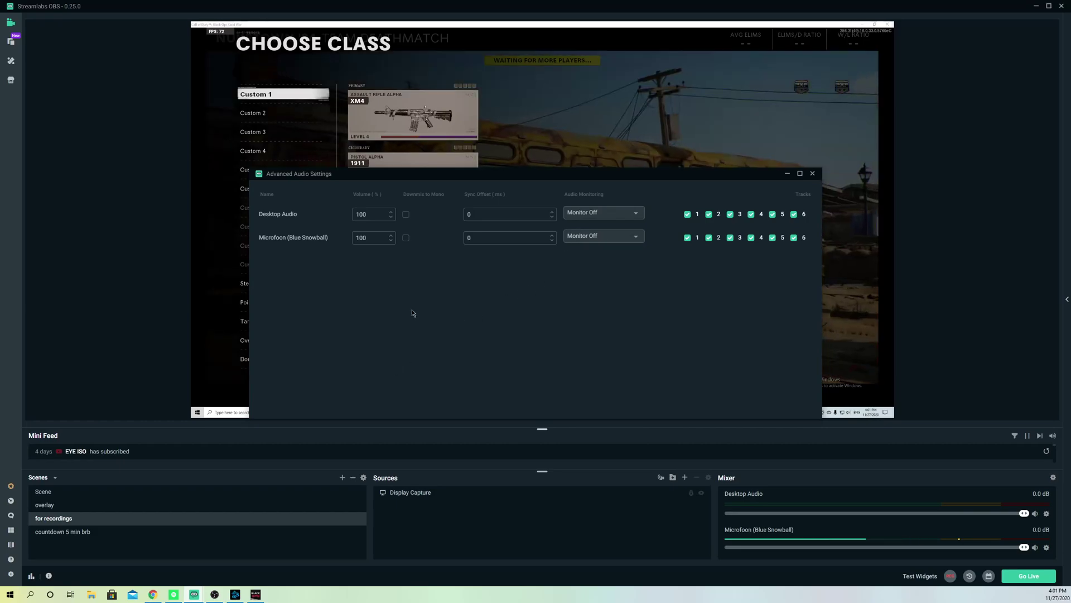
{"action": "left_click", "coordinate": [814, 174]}
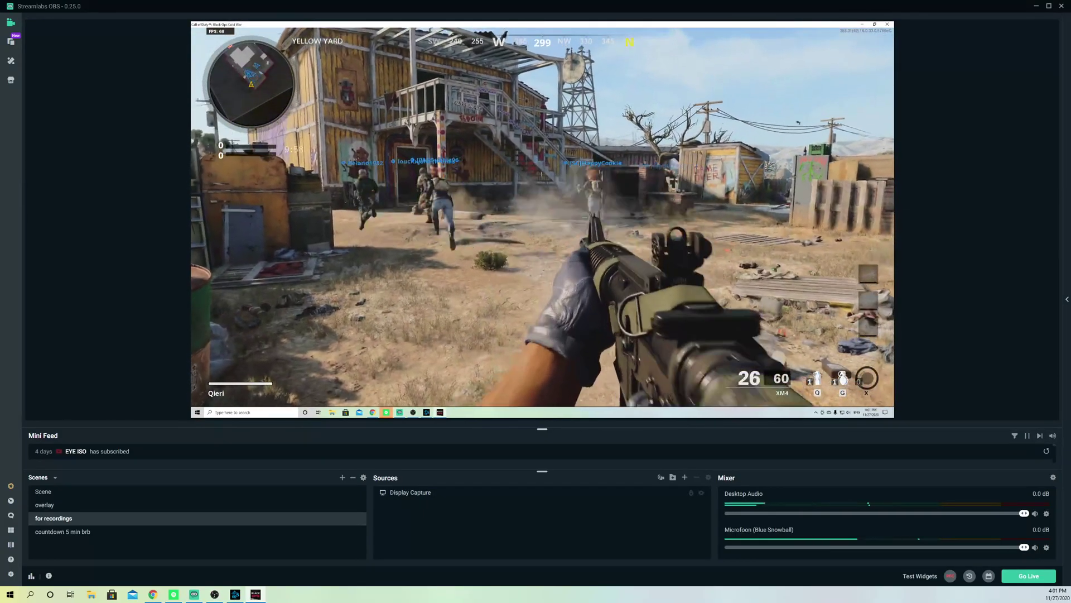
- Quit the game to the desktop from its Escape pause menu
{"action": "key", "text": "Escape"}
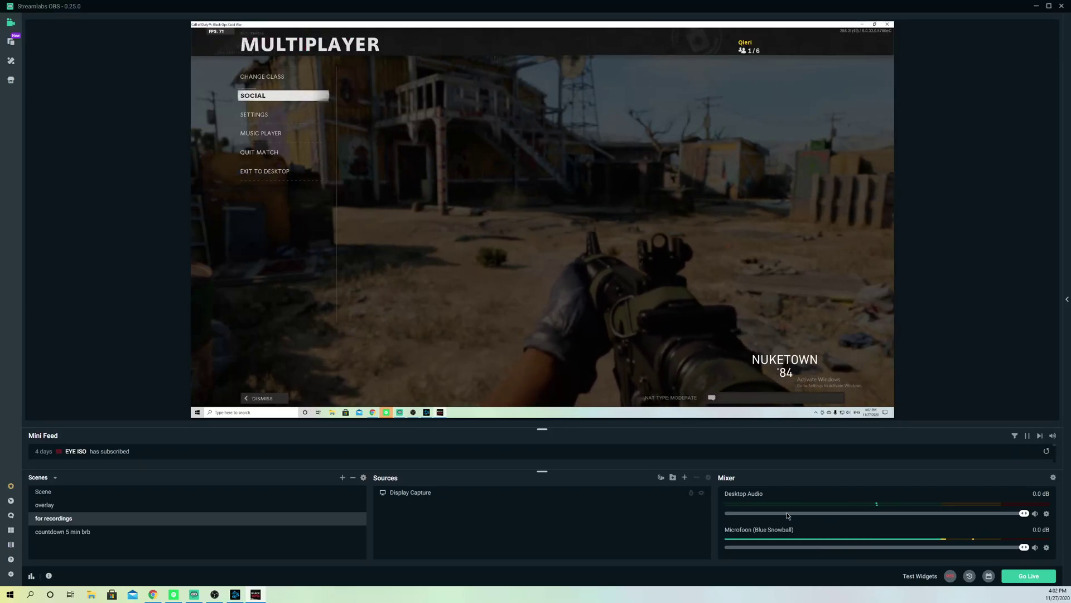
{"action": "left_click", "coordinate": [265, 173]}
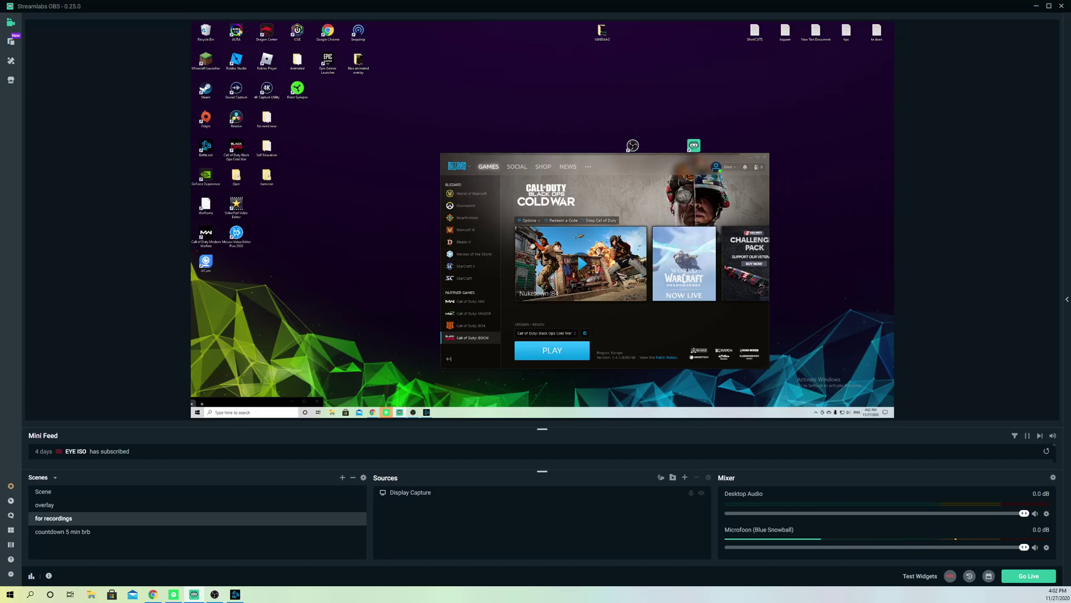
{"action": "left_click", "coordinate": [1035, 515]}
{"action": "left_click", "coordinate": [1035, 513]}
{"action": "left_click", "coordinate": [1036, 548]}
{"action": "left_click", "coordinate": [1035, 548]}
{"action": "mouse_move", "coordinate": [1024, 513]}
{"action": "left_mouse_down"}
{"action": "mouse_move", "coordinate": [780, 513]}
{"action": "mouse_move", "coordinate": [1024, 513]}
{"action": "left_mouse_up"}
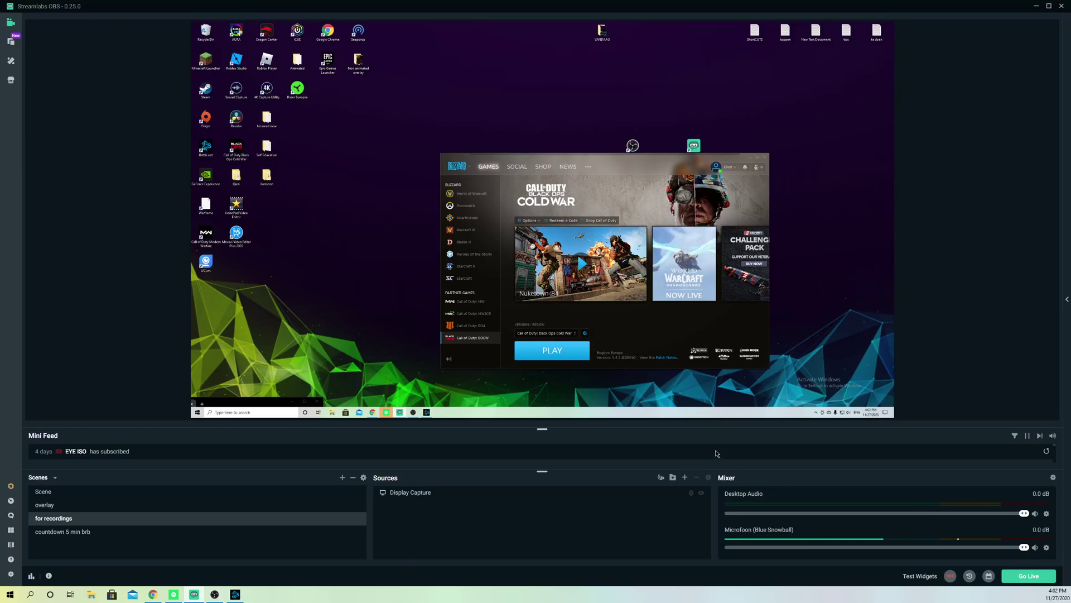